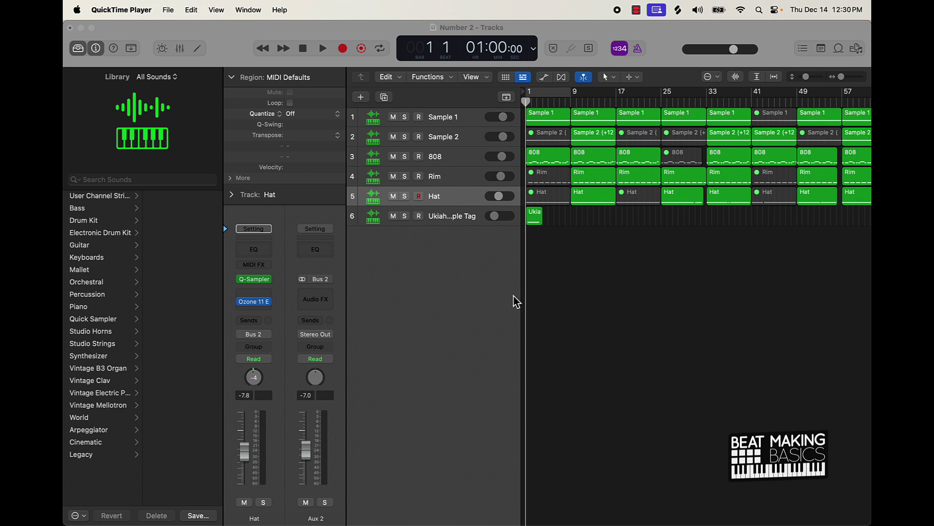
# Step: Enlarge the track heights with the Z key so each track header shows its volume slider
pyautogui.press('z')
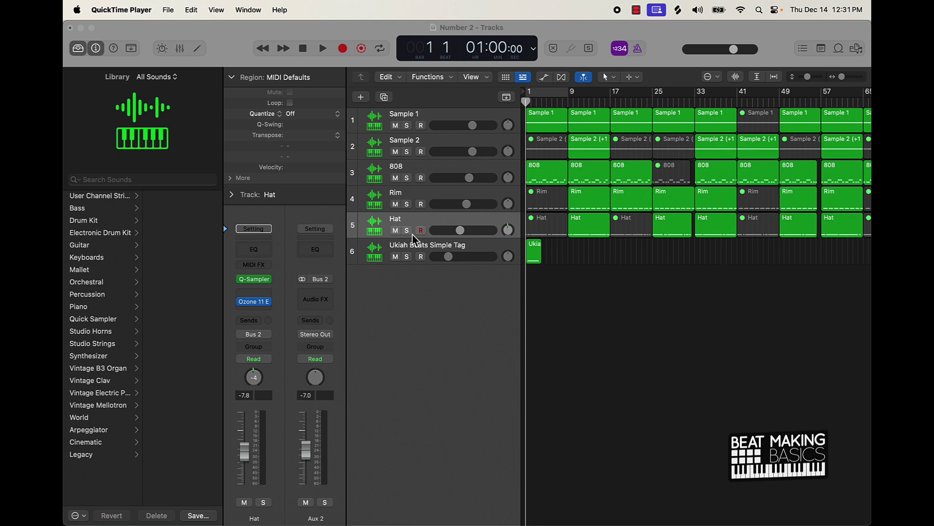
# Step: Mute track 6, rename it 'Ukiah Tag', then select and deselect all regions
pyautogui.click(395, 257)
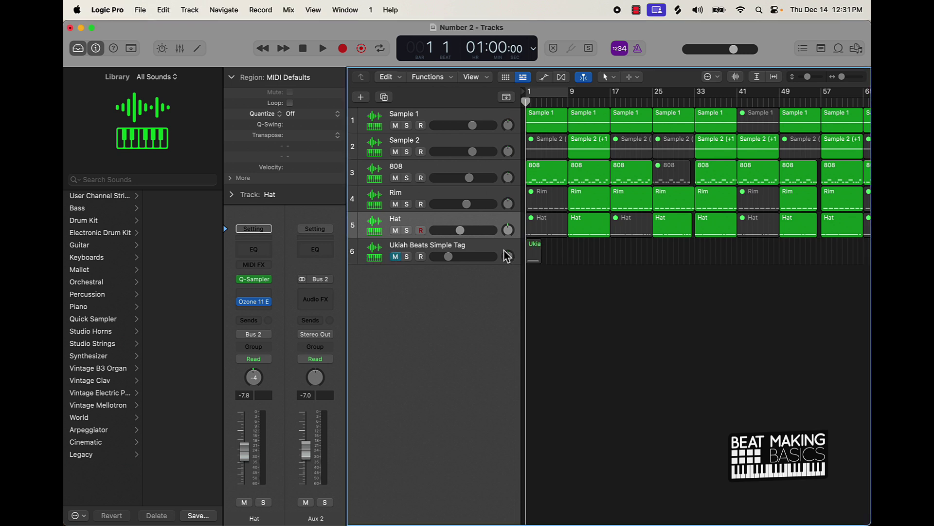
pyautogui.doubleClick(435, 248)
pyautogui.write('Uki')
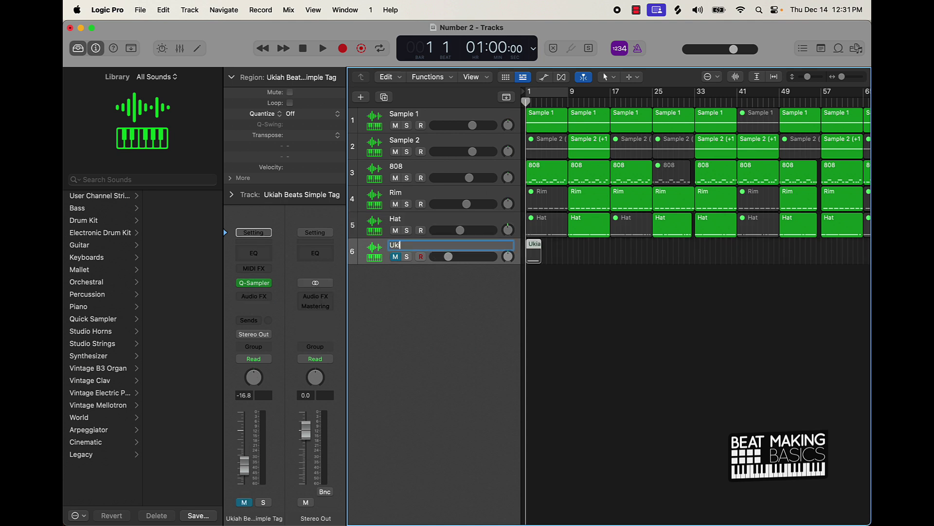
pyautogui.write('ah Tag')
pyautogui.click(576, 311)
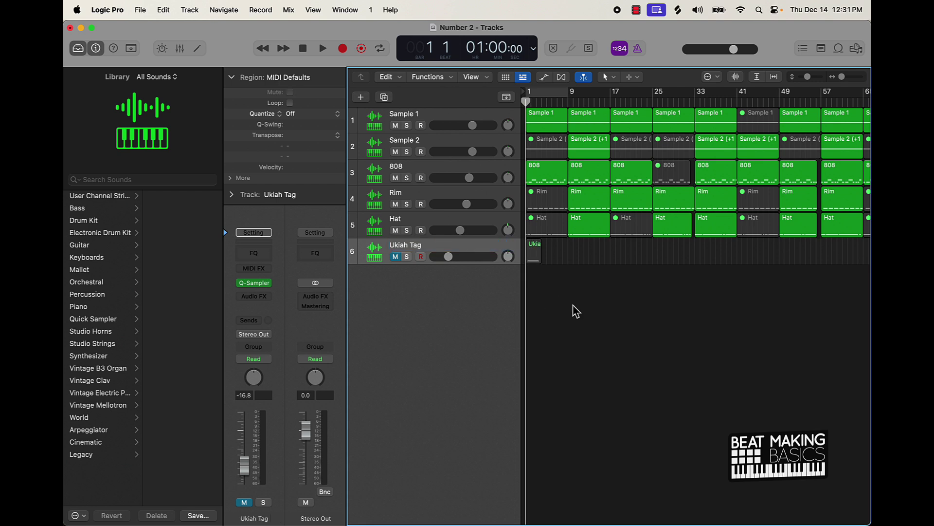
pyautogui.press('super+a')
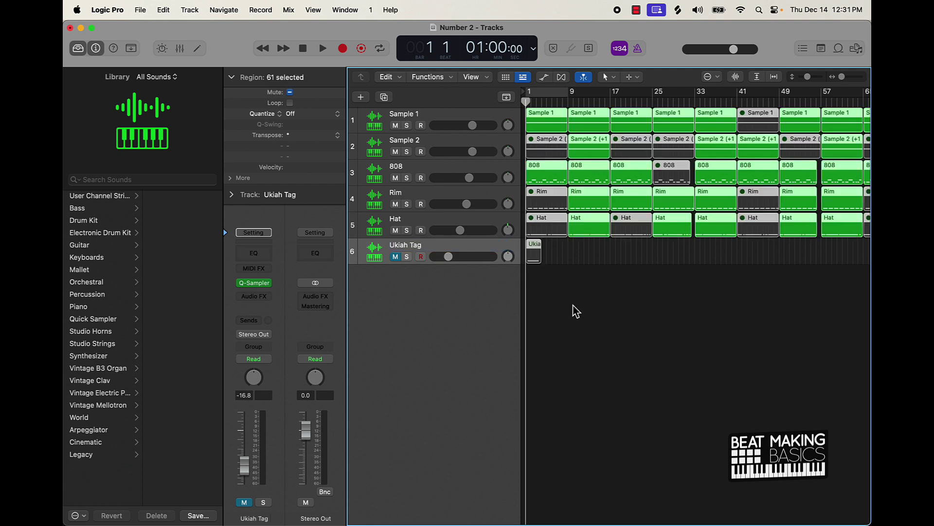
pyautogui.click(576, 311)
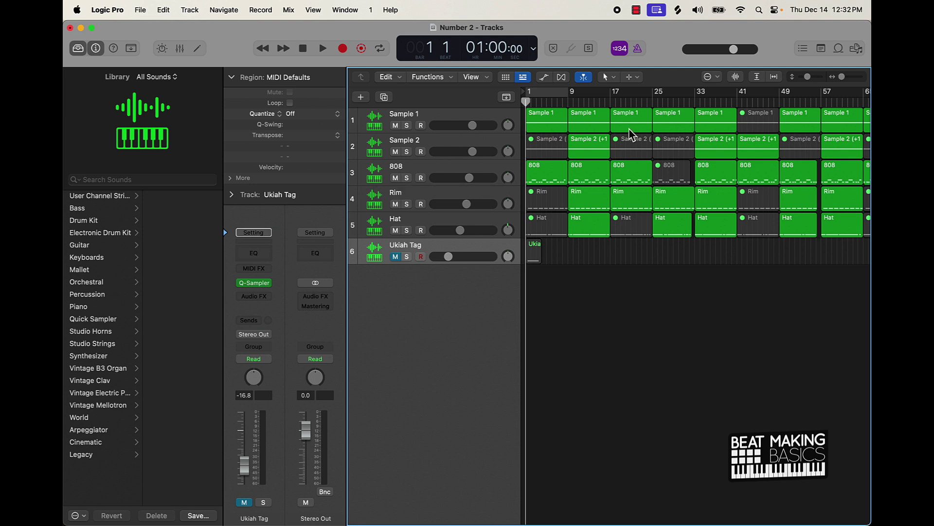
# Step: Loop bars 1–25, then select Sample 1, Sample 2, 808, Rim and Hat in turn
pyautogui.click(551, 97)
pyautogui.moveTo(567, 98); pyautogui.dragTo(651, 104)
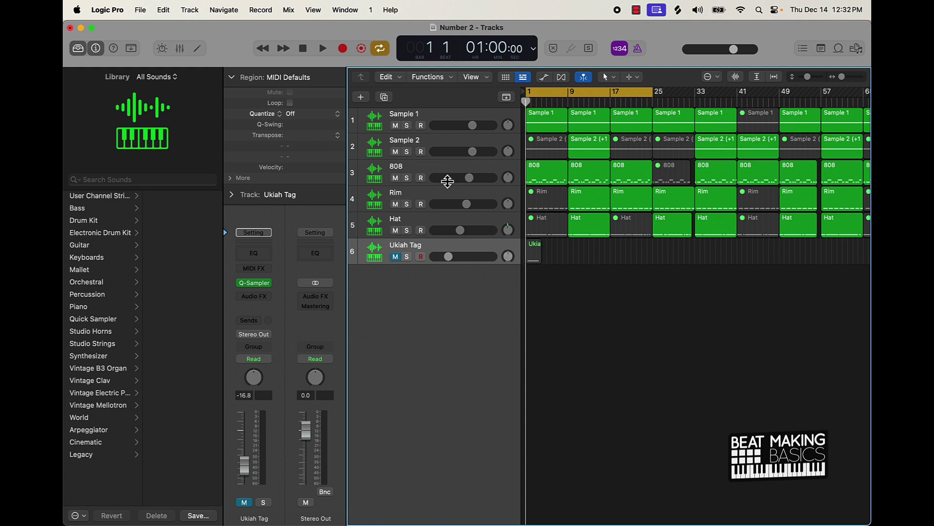
pyautogui.click(428, 119)
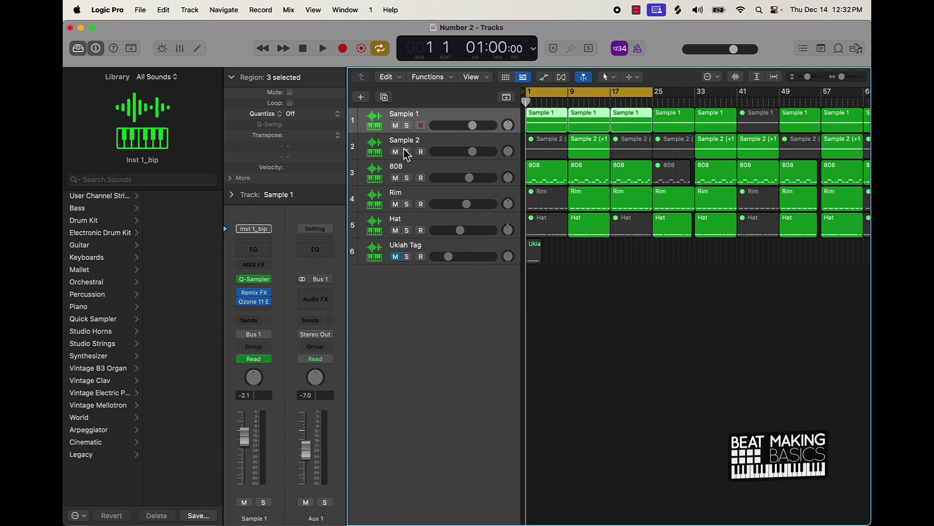
pyautogui.click(443, 145)
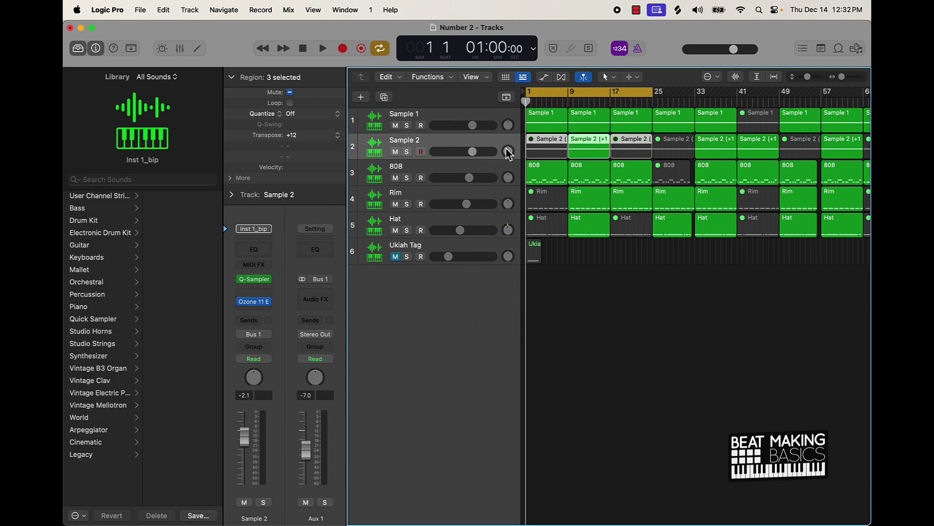
pyautogui.click(434, 175)
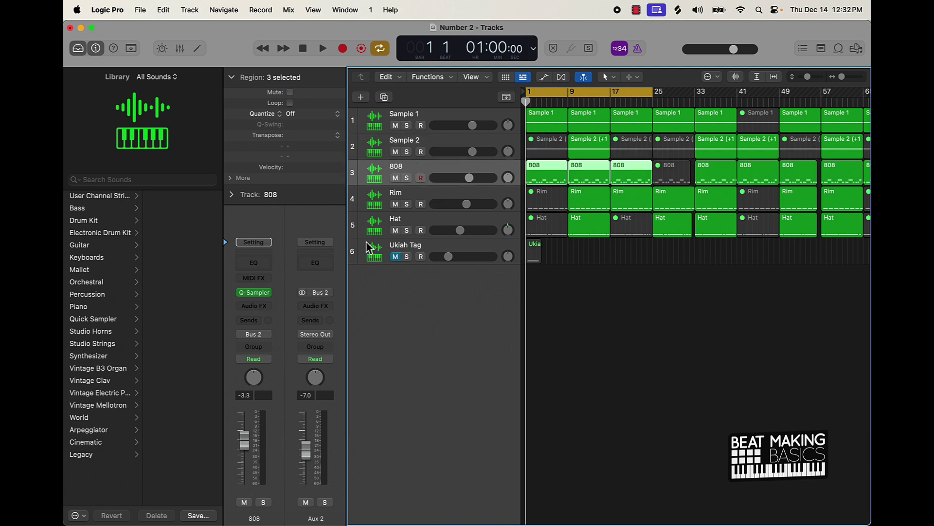
pyautogui.click(383, 202)
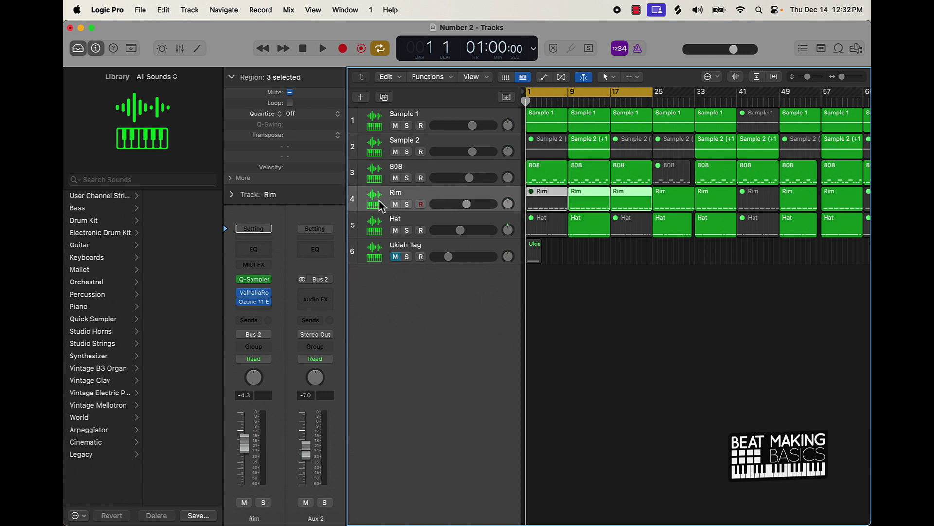
pyautogui.click(379, 227)
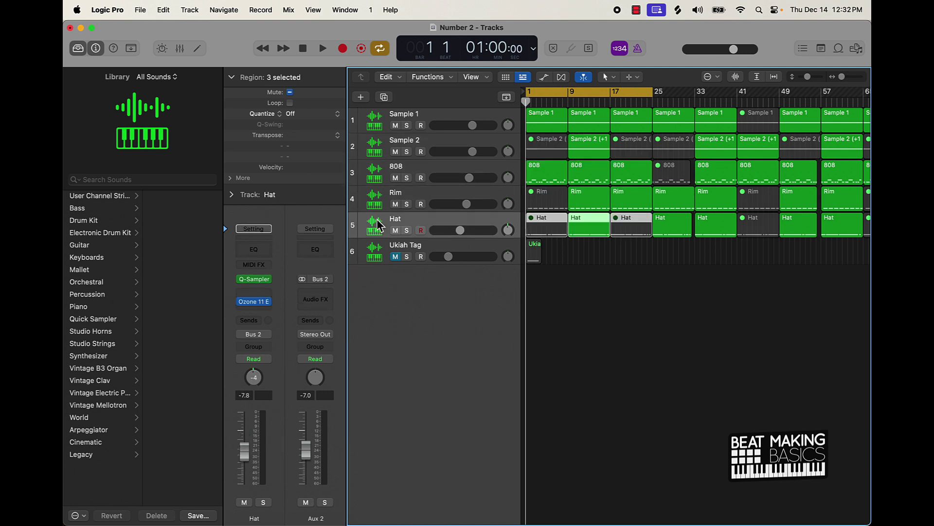
pyautogui.click(607, 290)
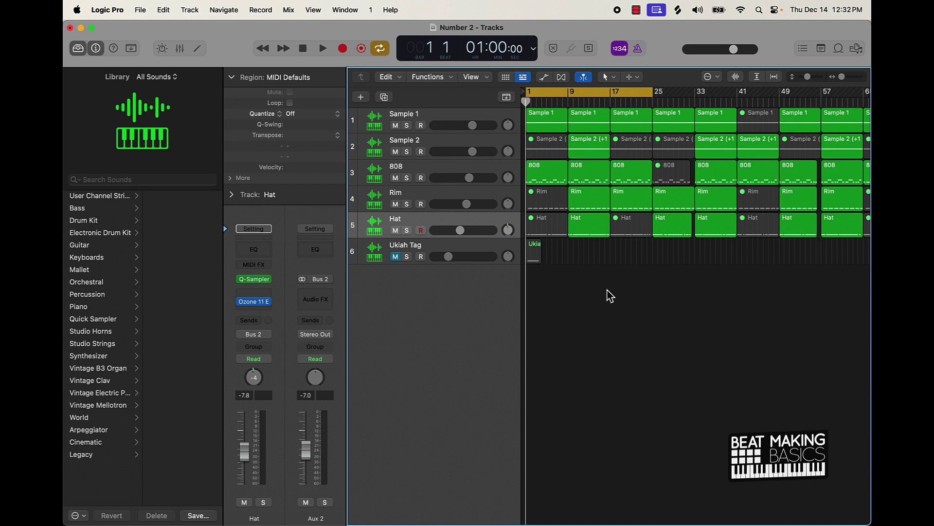
# Step: Play the loop, lower the Rim track volume to -3.0 dB, then stop playback
pyautogui.press('space')
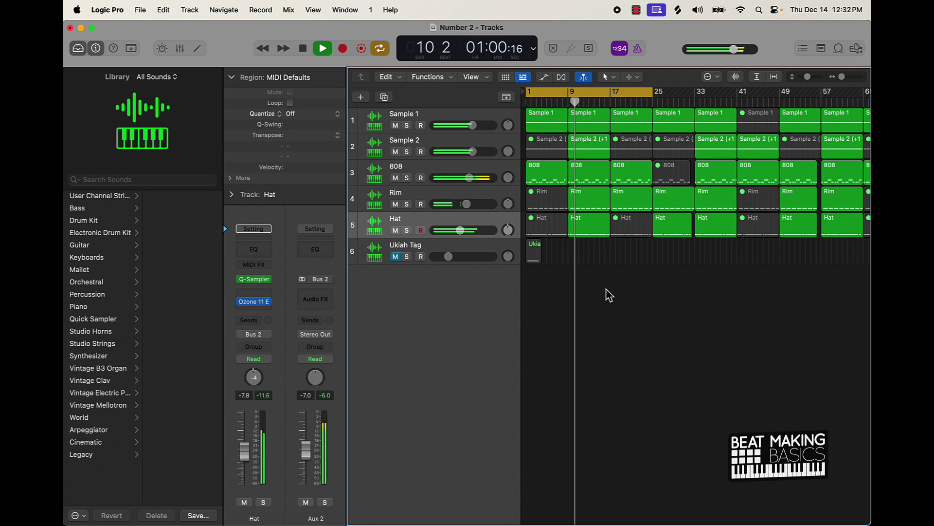
pyautogui.scroll(5, 484, 206)
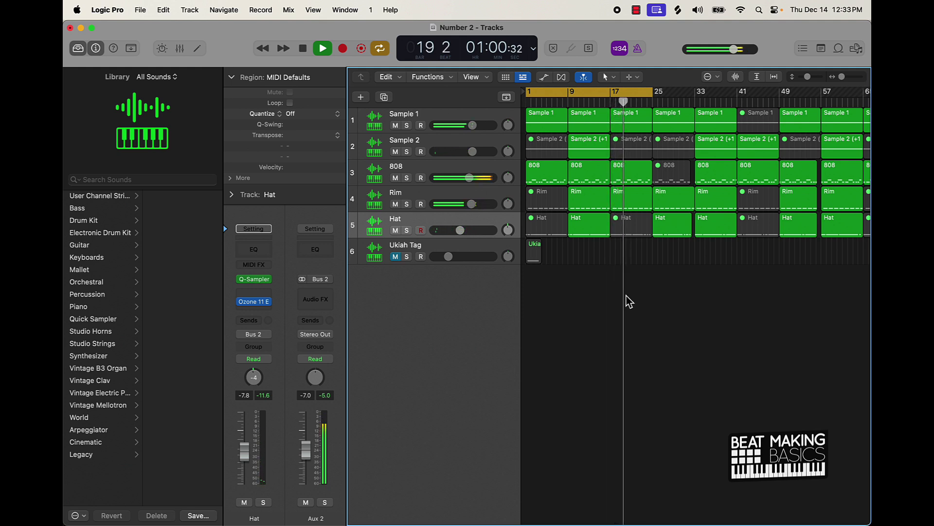
pyautogui.moveTo(471, 204); pyautogui.dragTo(468, 204)
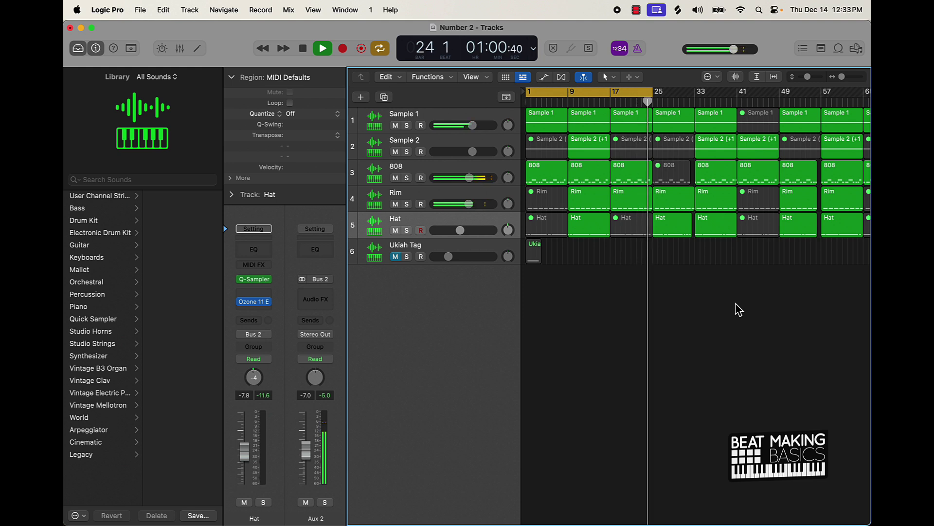
pyautogui.press('space')
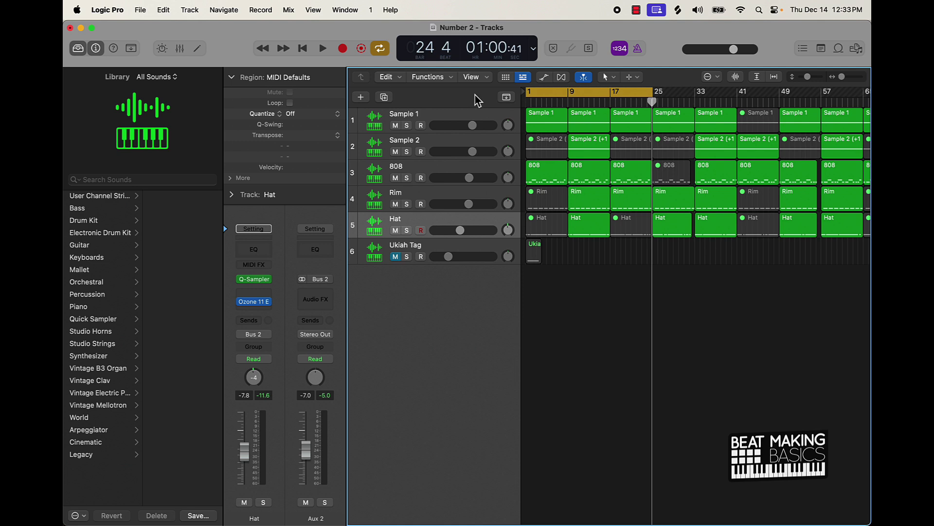
pyautogui.click(459, 119)
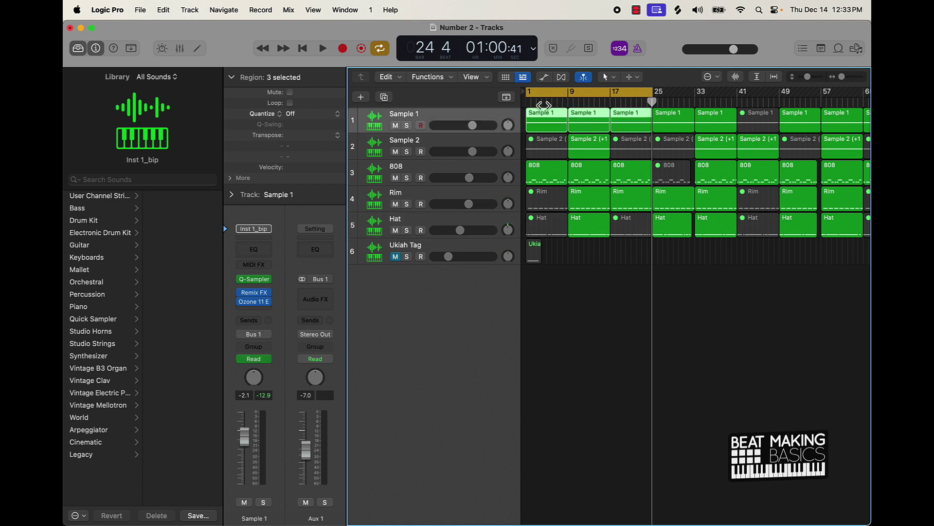
pyautogui.click(407, 126)
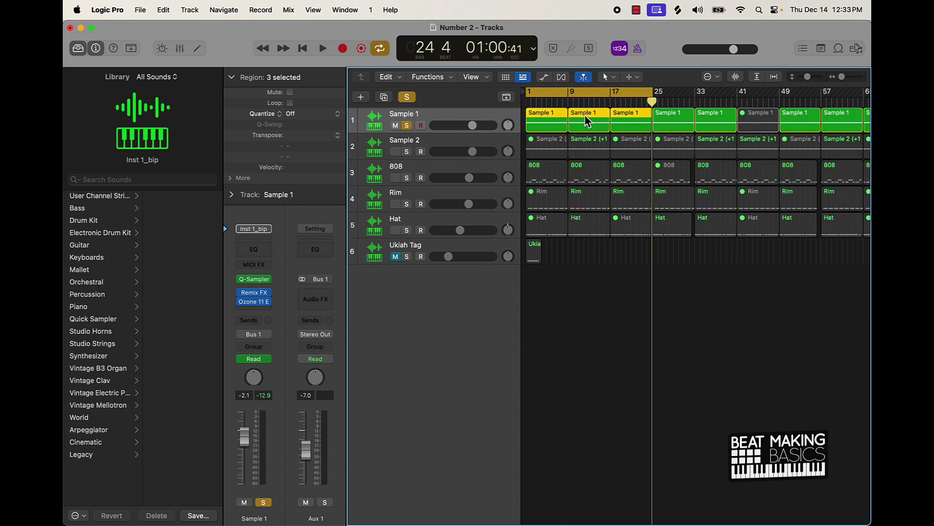
pyautogui.press('Return')
pyautogui.press('space')
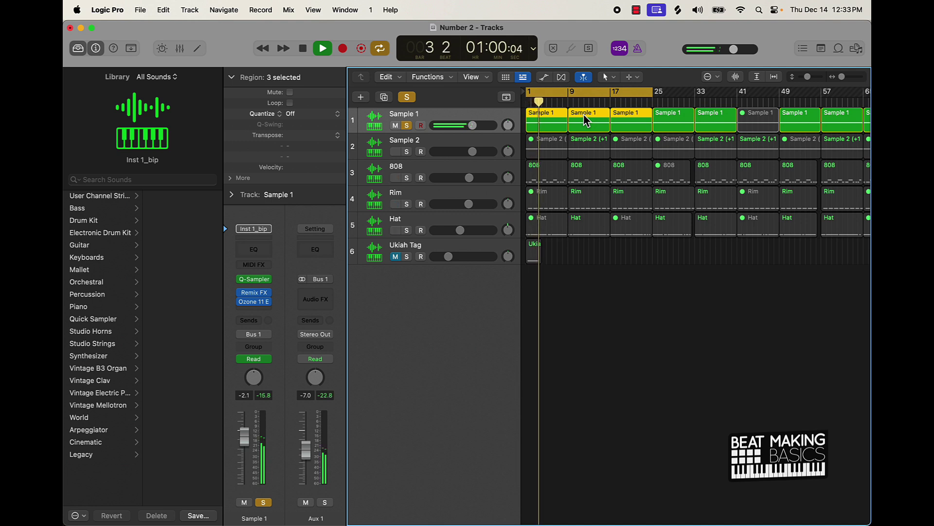
pyautogui.press('space')
pyautogui.click(630, 294)
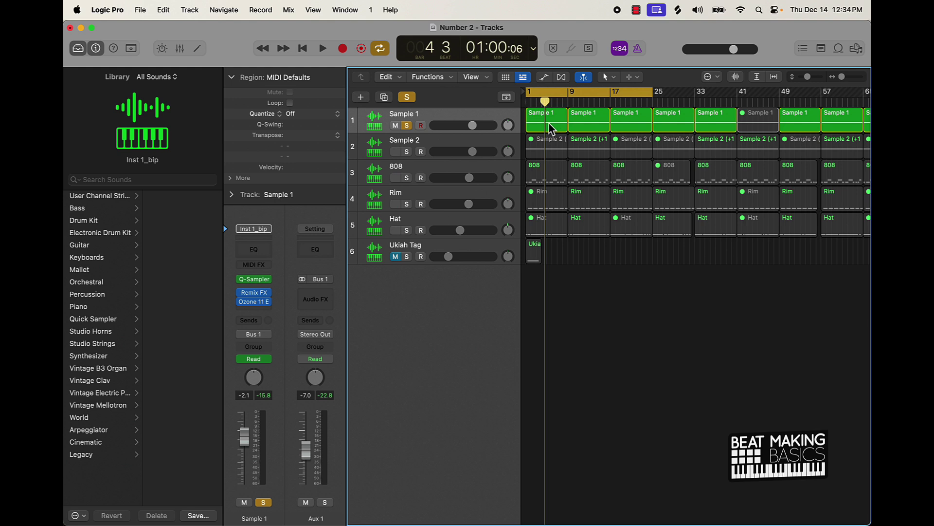
pyautogui.click(406, 125)
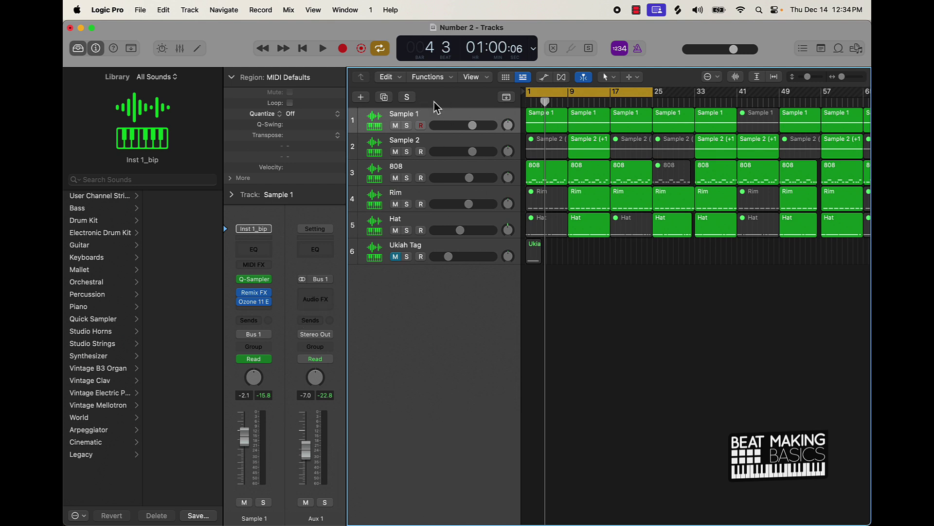
# Step: Create Quick Sampler track Inst 7, briefly open its plugin window, then select Sample 1
pyautogui.click(362, 98)
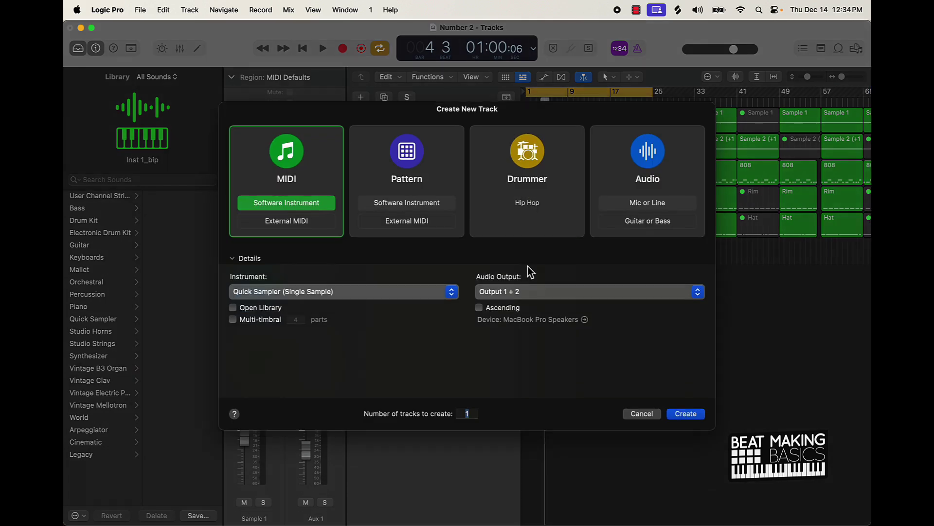
pyautogui.click(693, 426)
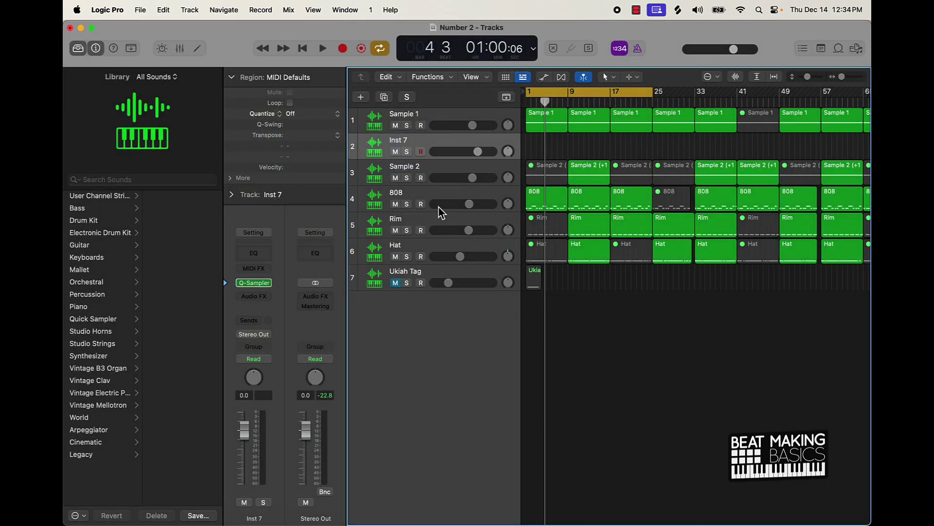
pyautogui.click(254, 283)
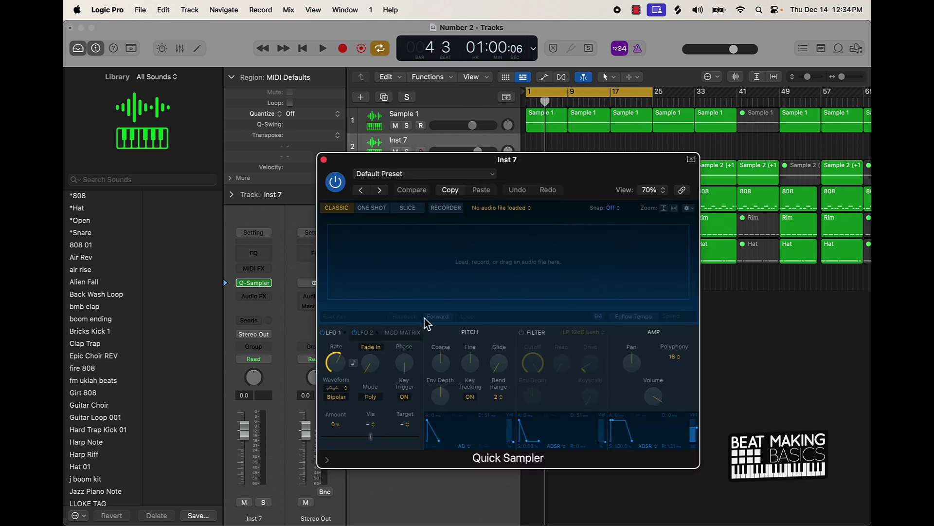
pyautogui.click(323, 160)
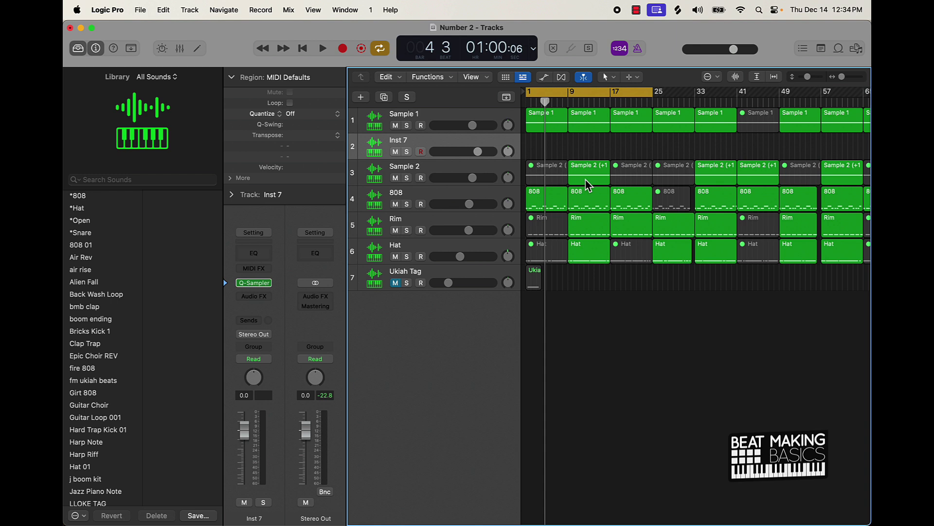
pyautogui.click(471, 124)
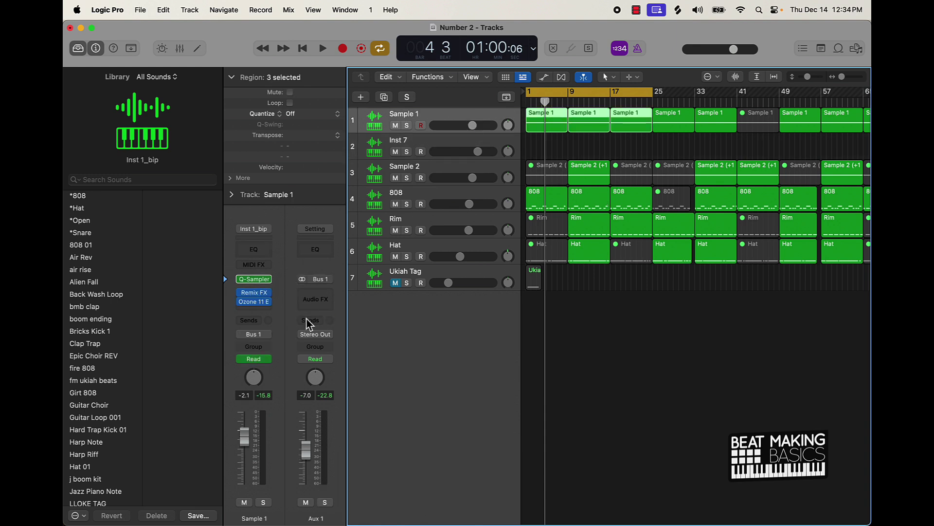
# Step: Insert Multi Effects > Beat Breaker > Stereo in Sample 1's empty Audio FX slot, then close it
pyautogui.click(267, 316)
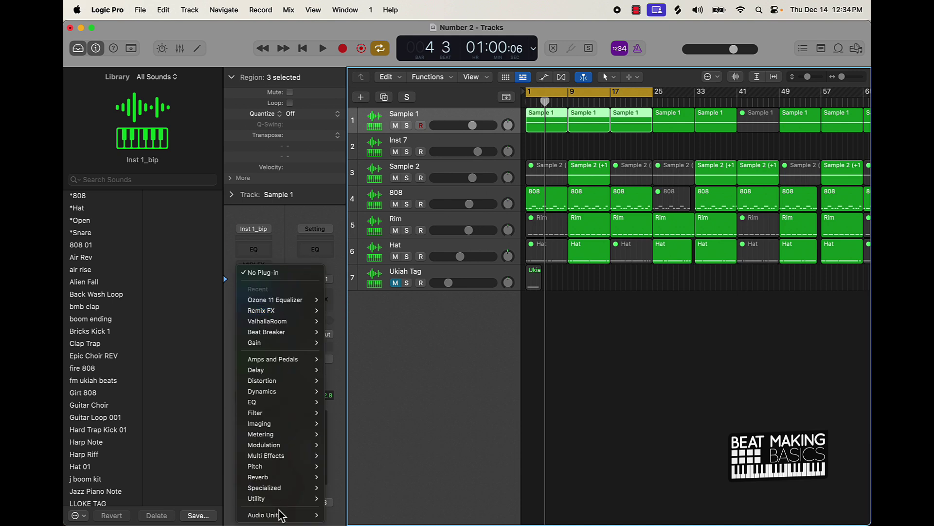
pyautogui.moveTo(282, 460)
pyautogui.moveTo(360, 458)
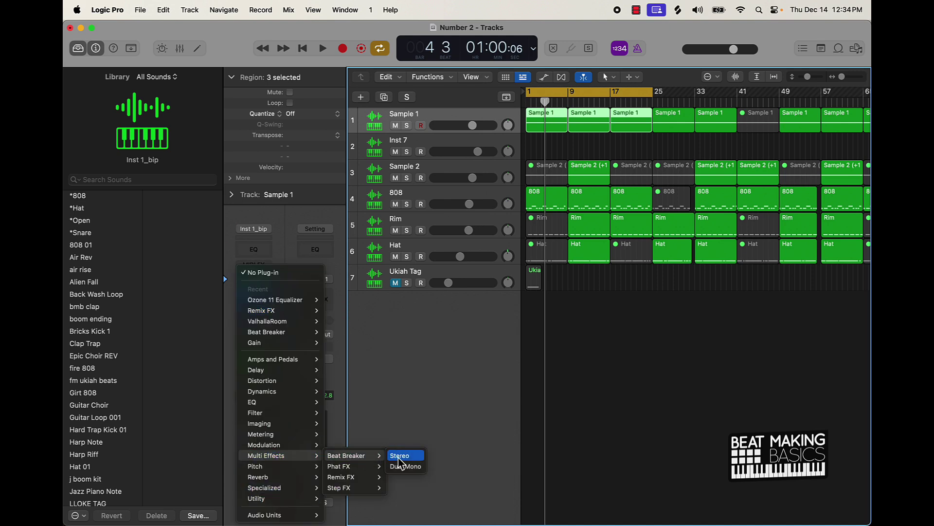
pyautogui.click(399, 455)
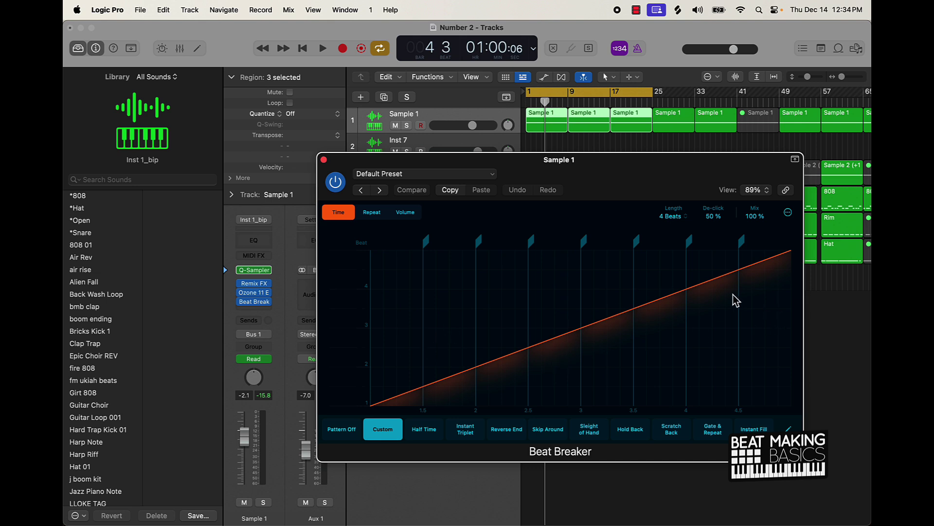
pyautogui.click(324, 160)
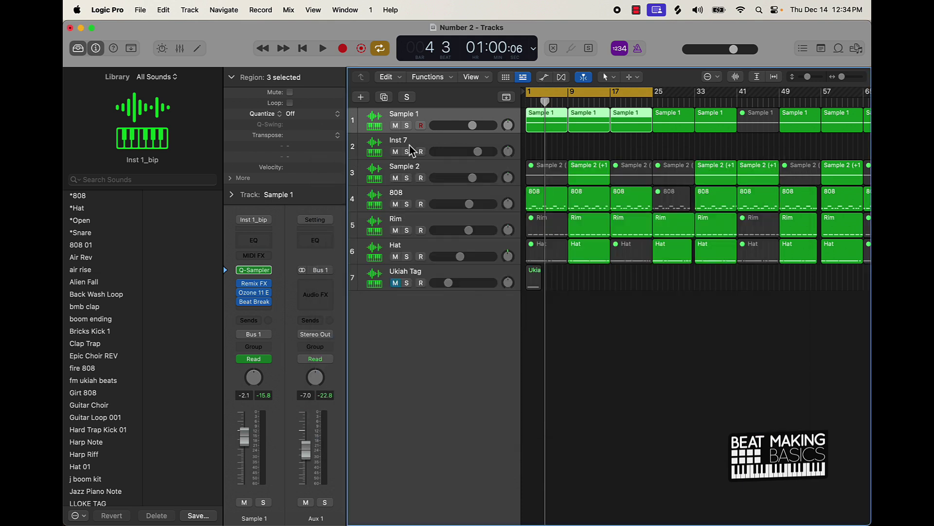
# Step: Play the full beat, then solo Sample 1 to hear it alone and unsolo it
pyautogui.press('space')
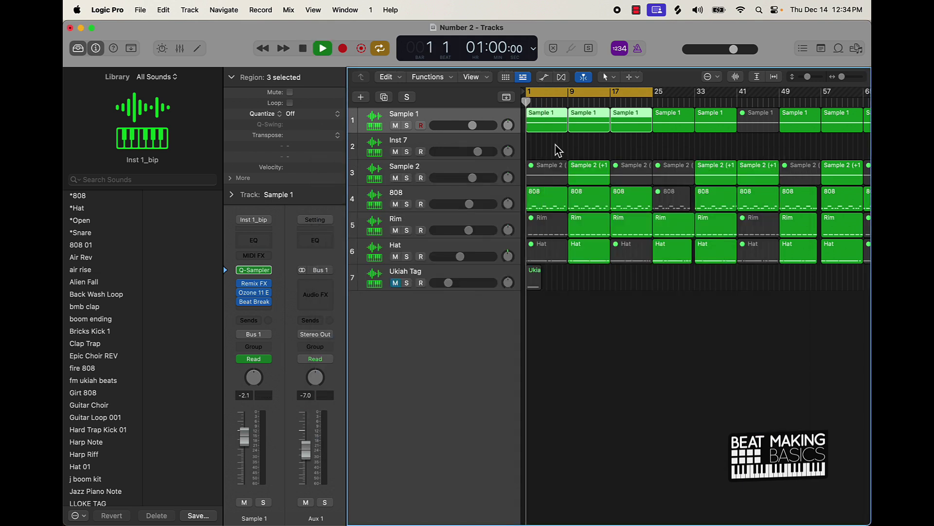
pyautogui.press('space')
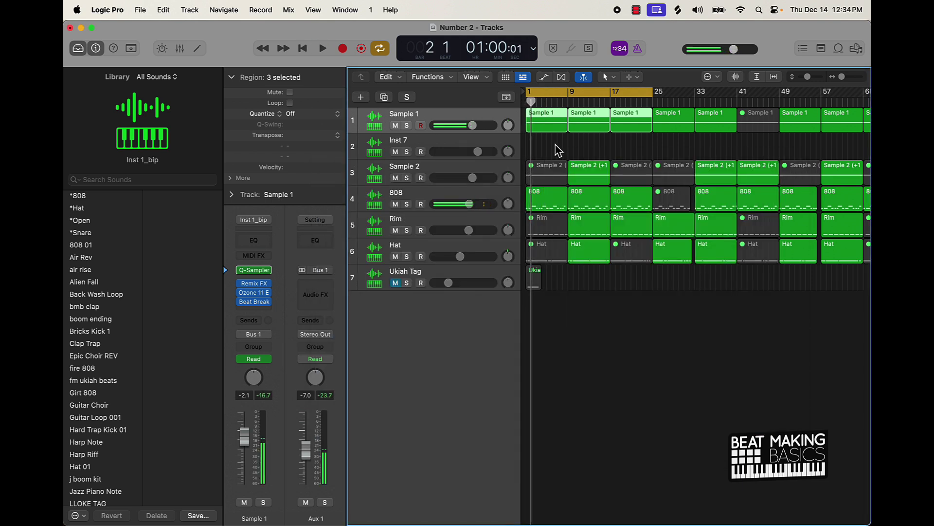
pyautogui.click(408, 126)
pyautogui.press('space')
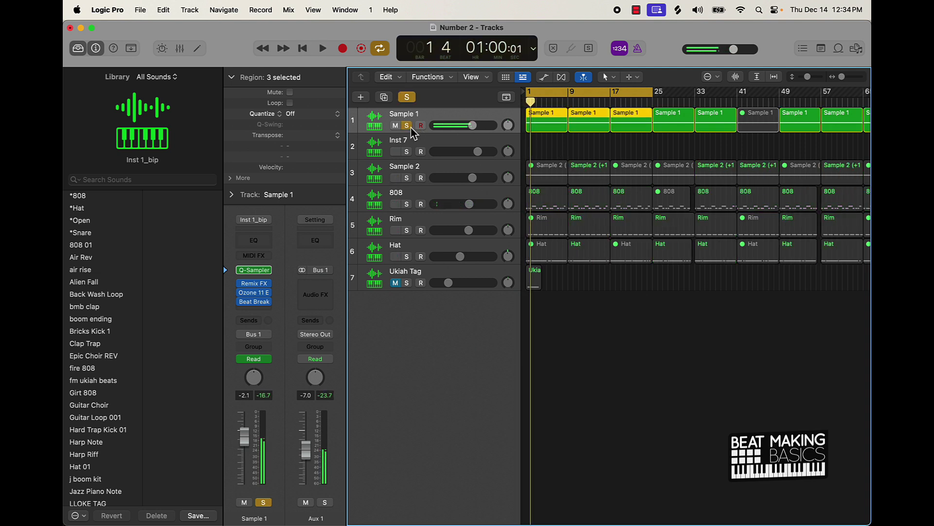
pyautogui.click(407, 126)
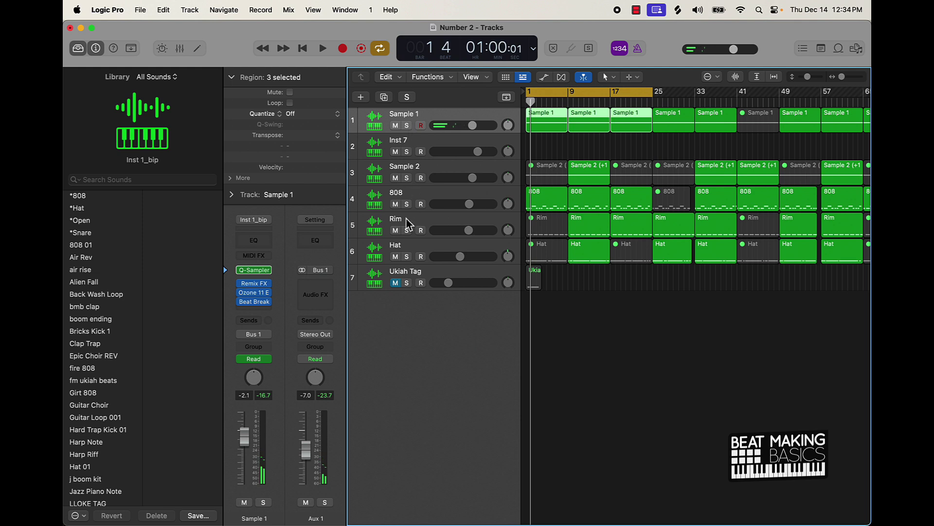
# Step: Solo and select the 808 track and play it on its own
pyautogui.click(407, 204)
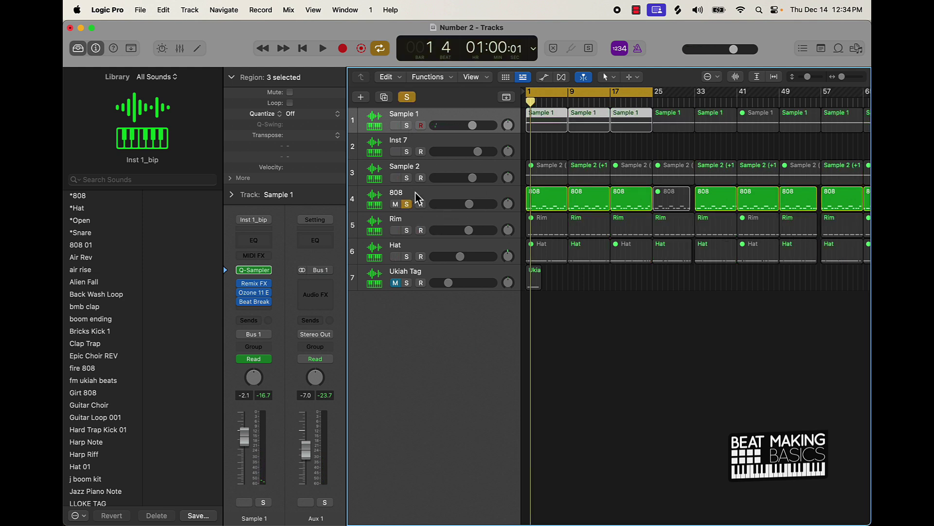
pyautogui.click(417, 198)
pyautogui.press('space')
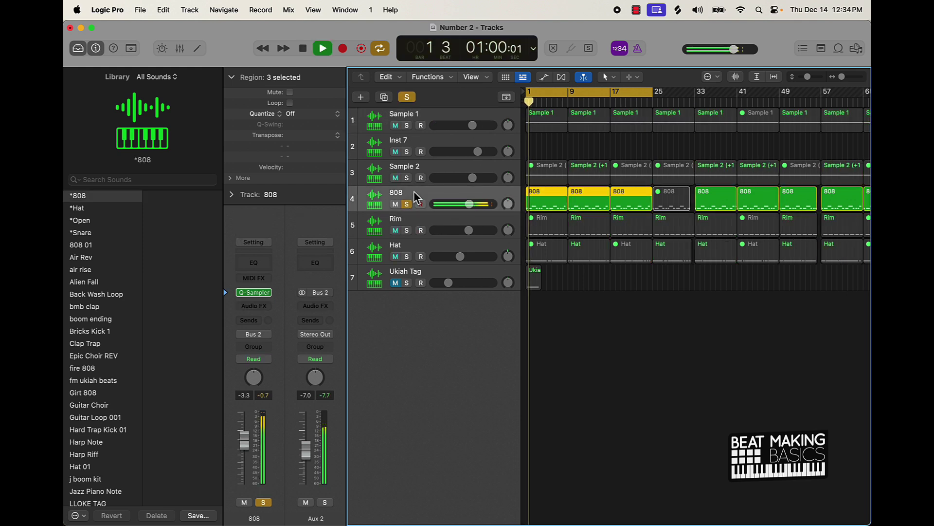
pyautogui.press('space')
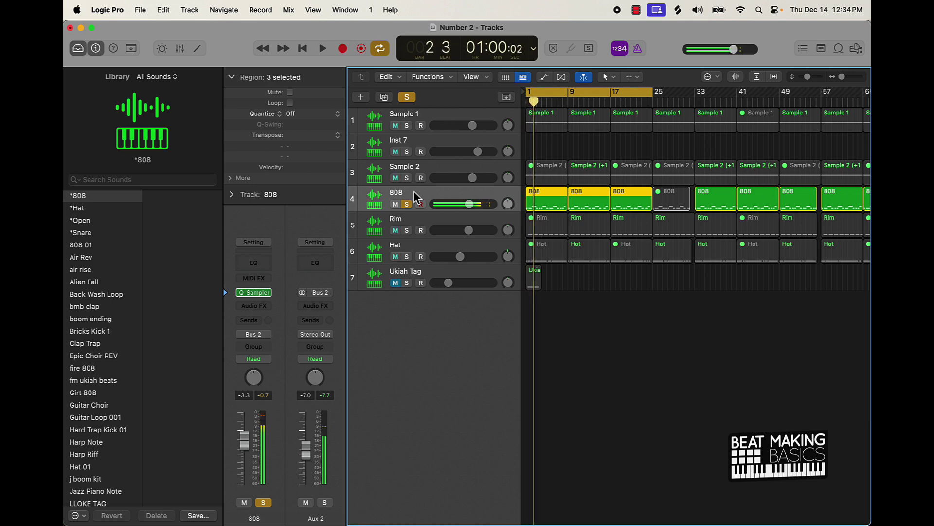
pyautogui.click(257, 292)
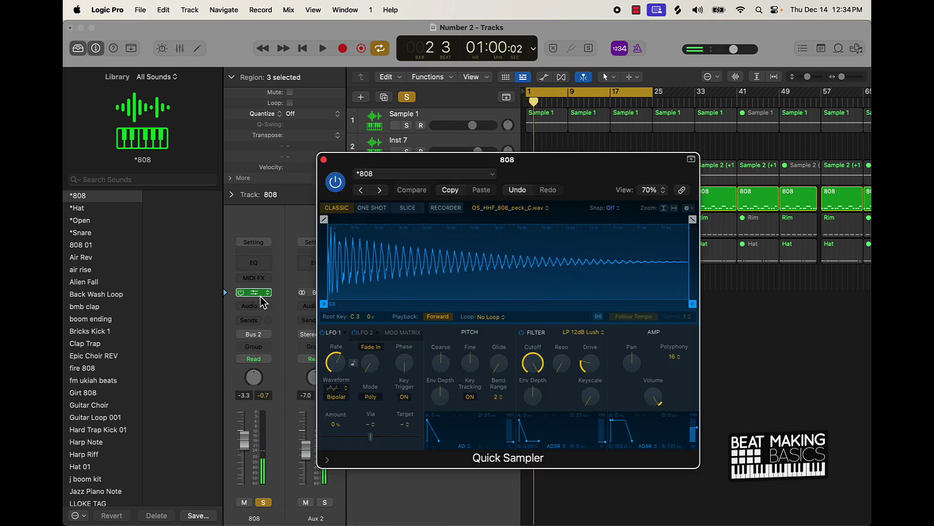
pyautogui.moveTo(614, 161); pyautogui.dragTo(466, 91)
pyautogui.moveTo(519, 343)
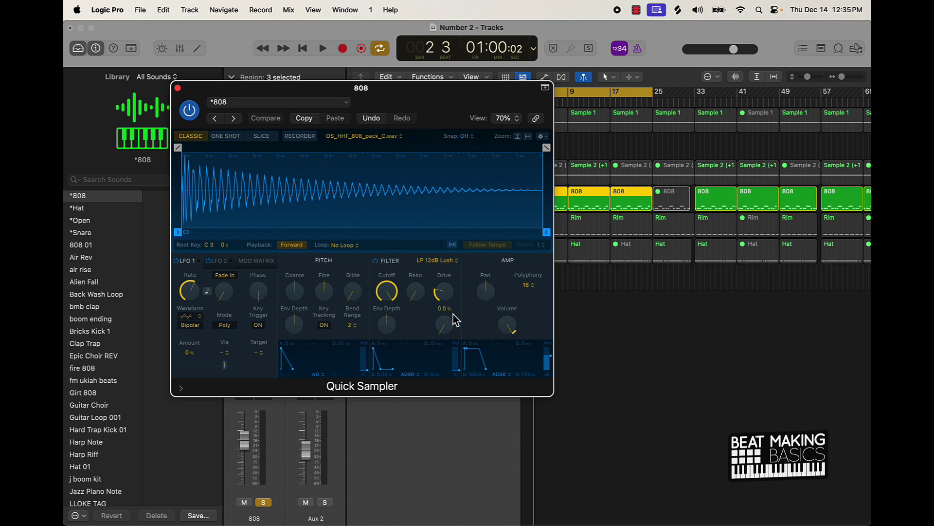
pyautogui.click(177, 87)
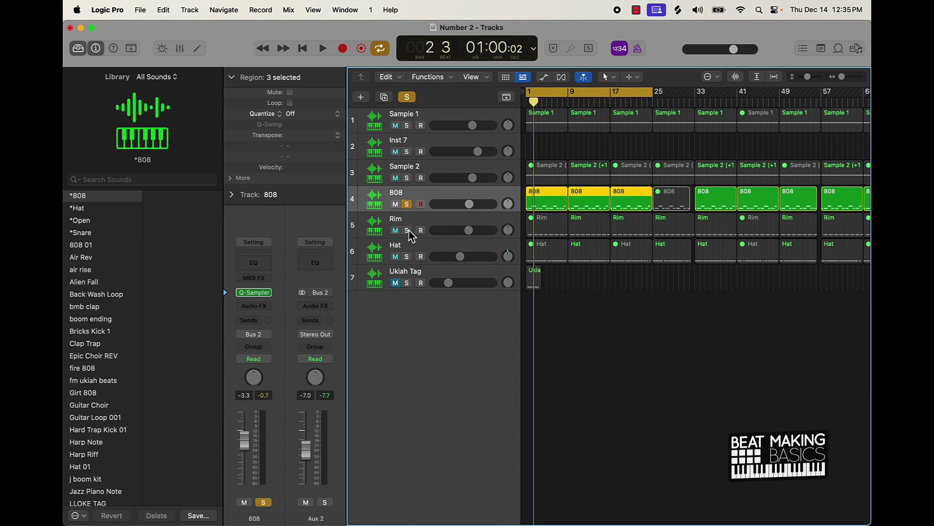
# Step: Set the loop to bars 9–17 and play the Rim track soloed instead of the 808
pyautogui.click(533, 100)
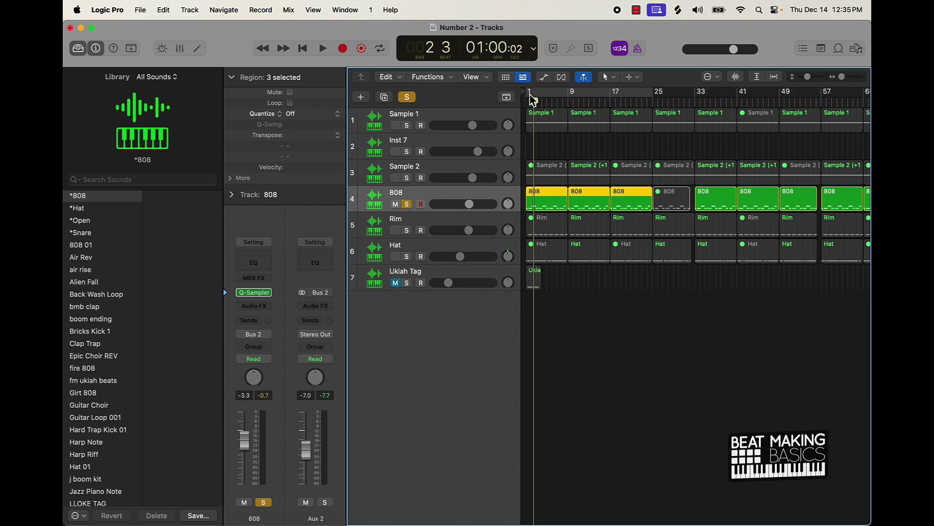
pyautogui.click(536, 99)
pyautogui.moveTo(531, 94); pyautogui.dragTo(575, 93)
pyautogui.moveTo(652, 94); pyautogui.dragTo(611, 93)
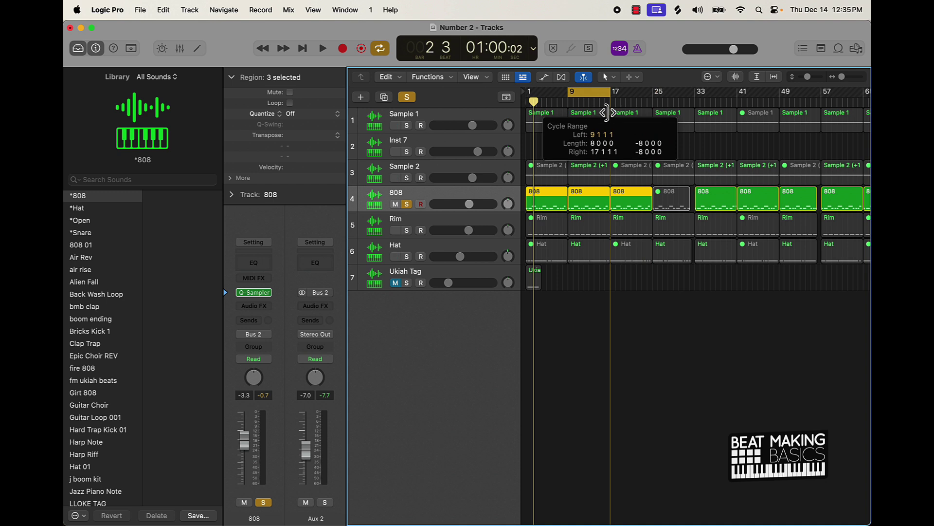
pyautogui.click(407, 231)
pyautogui.click(407, 204)
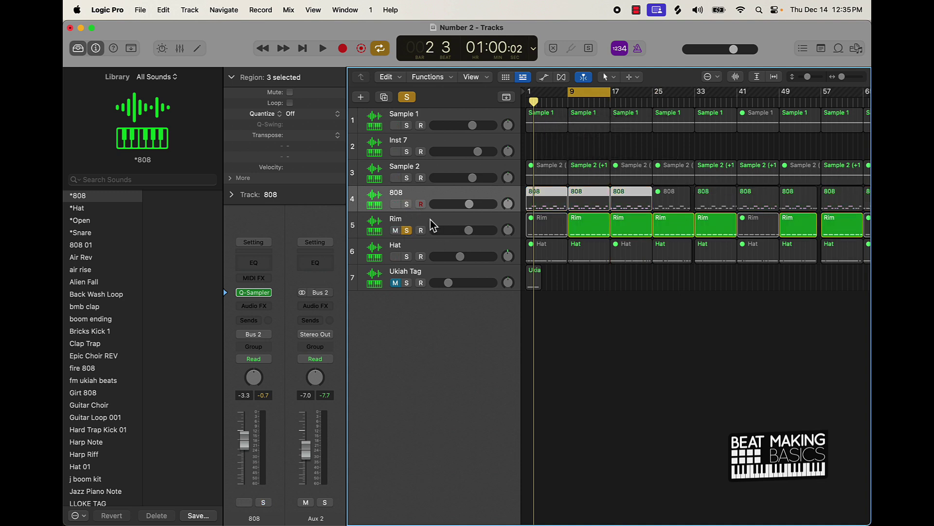
pyautogui.click(438, 220)
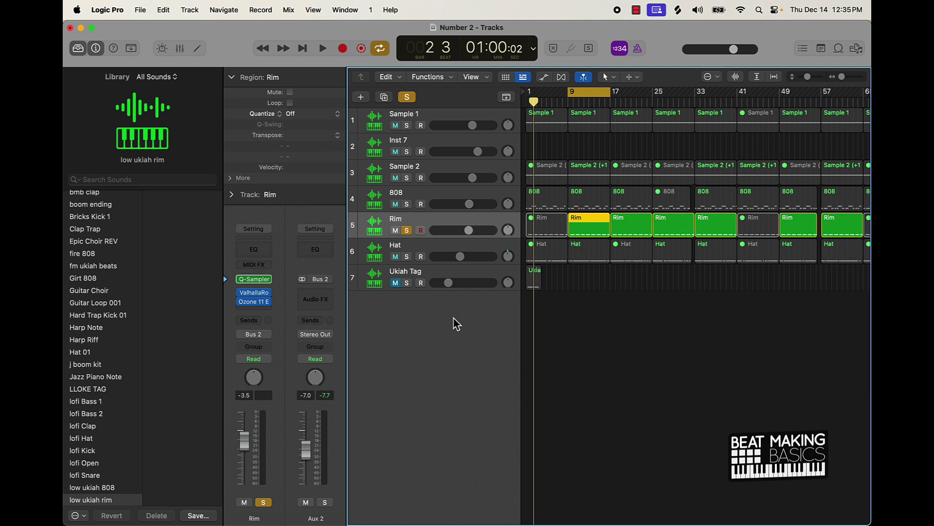
pyautogui.press('space')
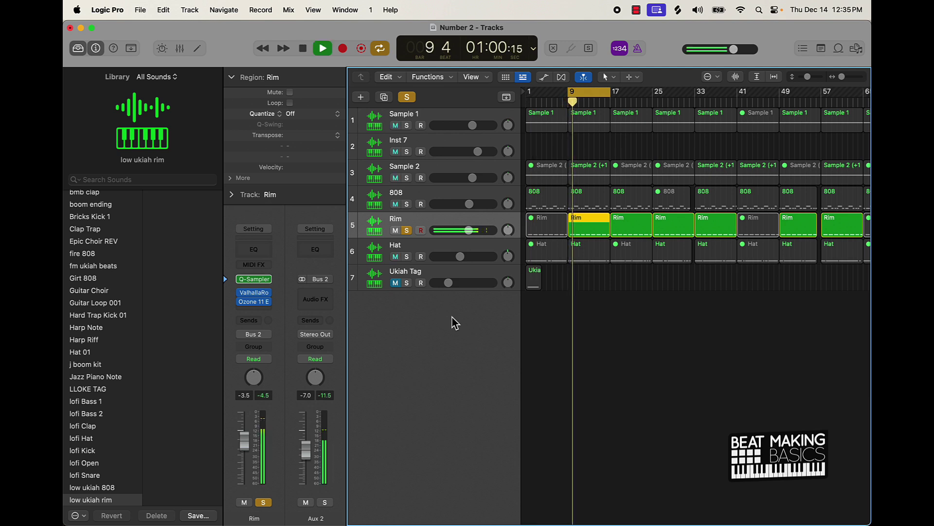
pyautogui.press('space')
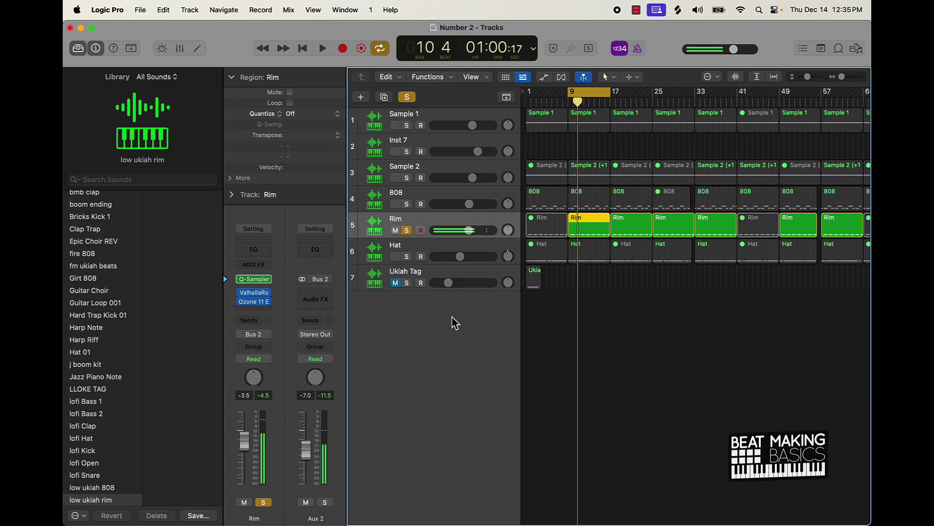
# Step: Switch the solo from Rim to Hat, play it over the loop, then unsolo it
pyautogui.click(407, 230)
pyautogui.click(408, 256)
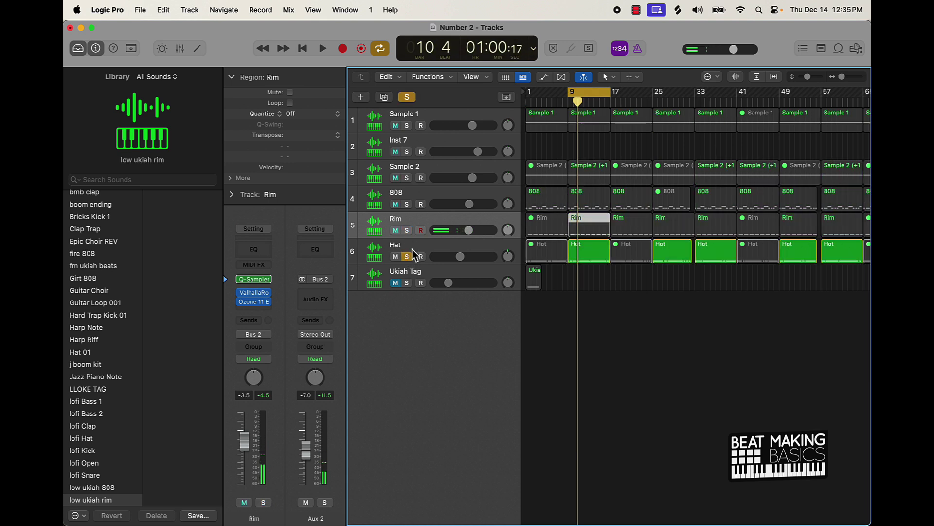
pyautogui.press('space')
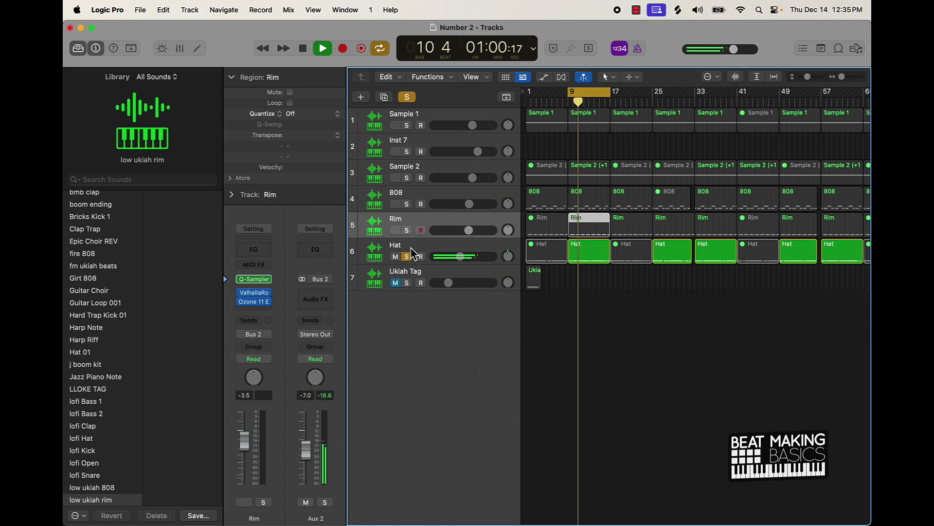
pyautogui.press('space')
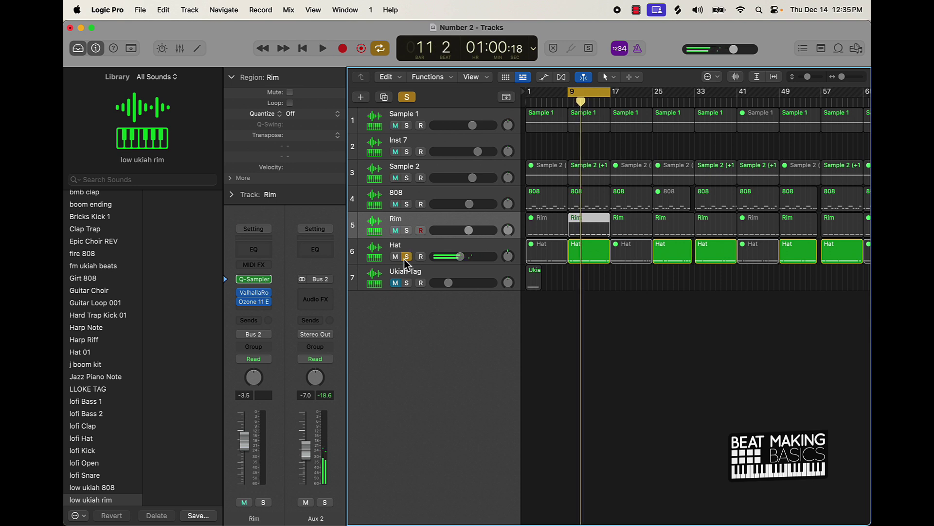
pyautogui.click(406, 256)
pyautogui.click(597, 148)
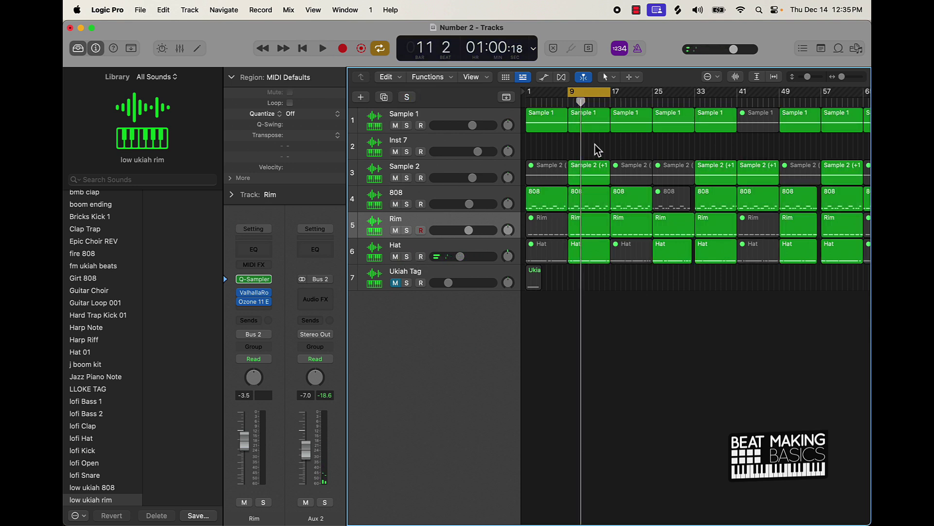
# Step: Delete the empty Inst 7 track and switch cycle looping off
pyautogui.click(422, 143)
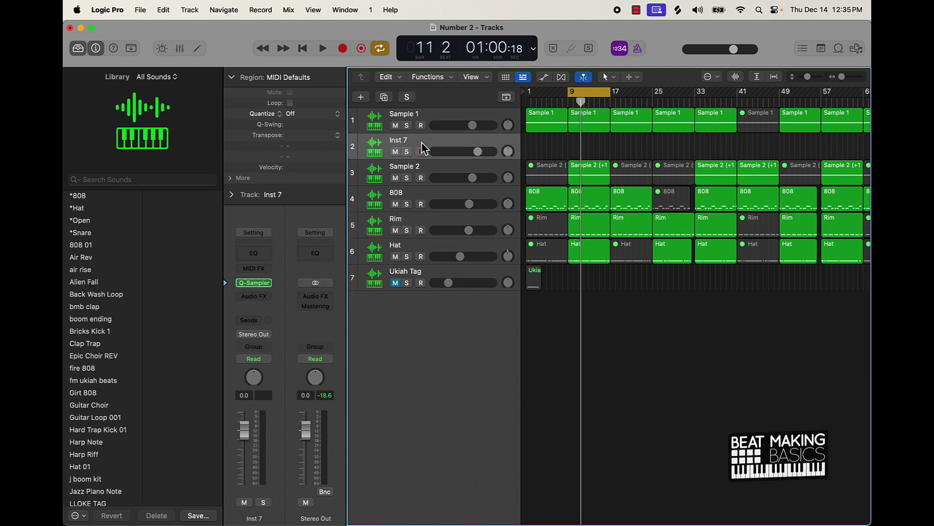
pyautogui.press('super+BackSpace')
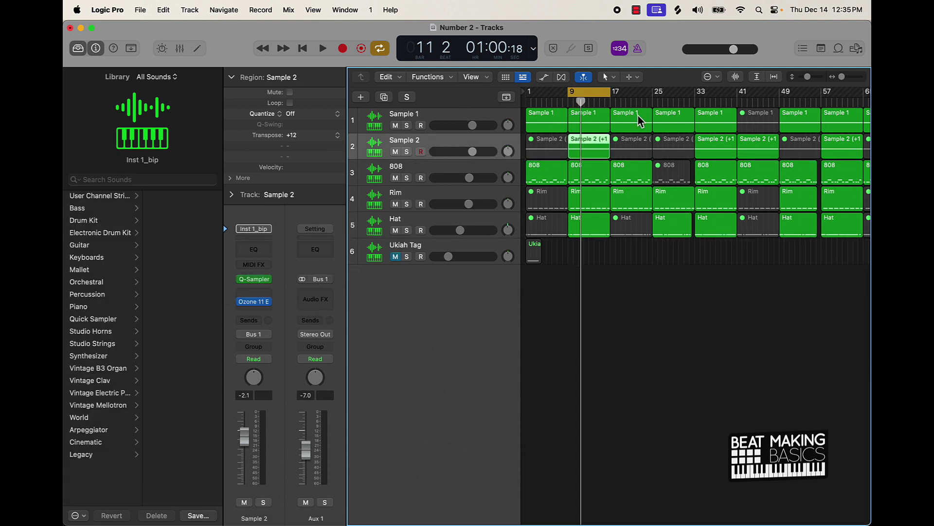
pyautogui.click(595, 92)
pyautogui.click(632, 299)
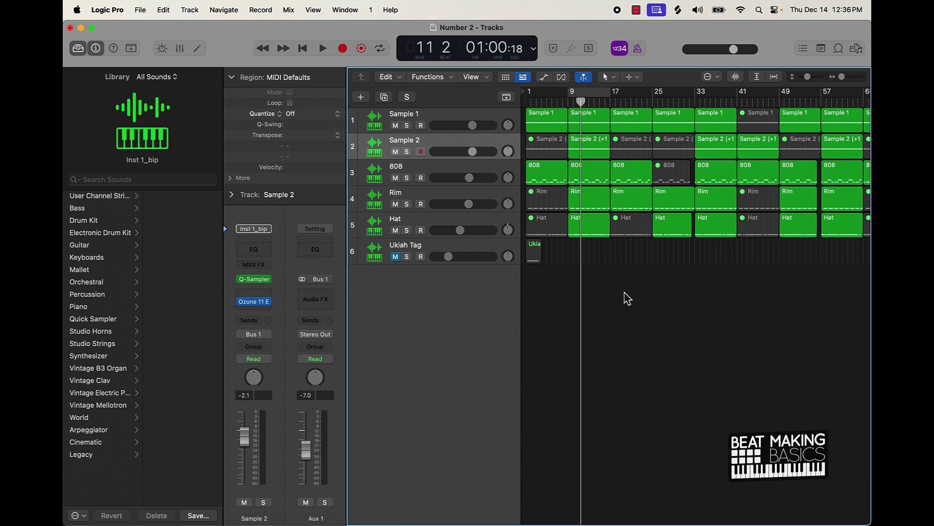
# Step: Zoom the arrangement out horizontally so far more bars fit across the Tracks area
pyautogui.scroll(-3, 628, 297)
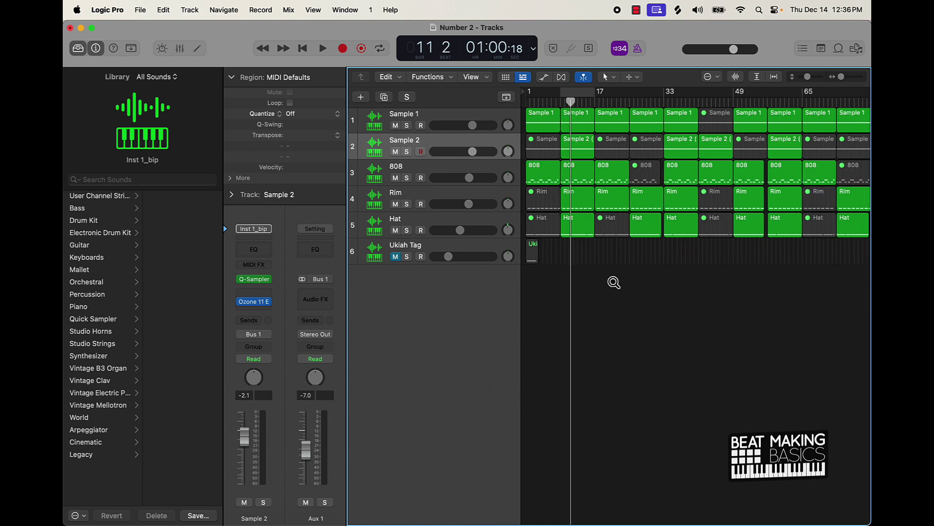